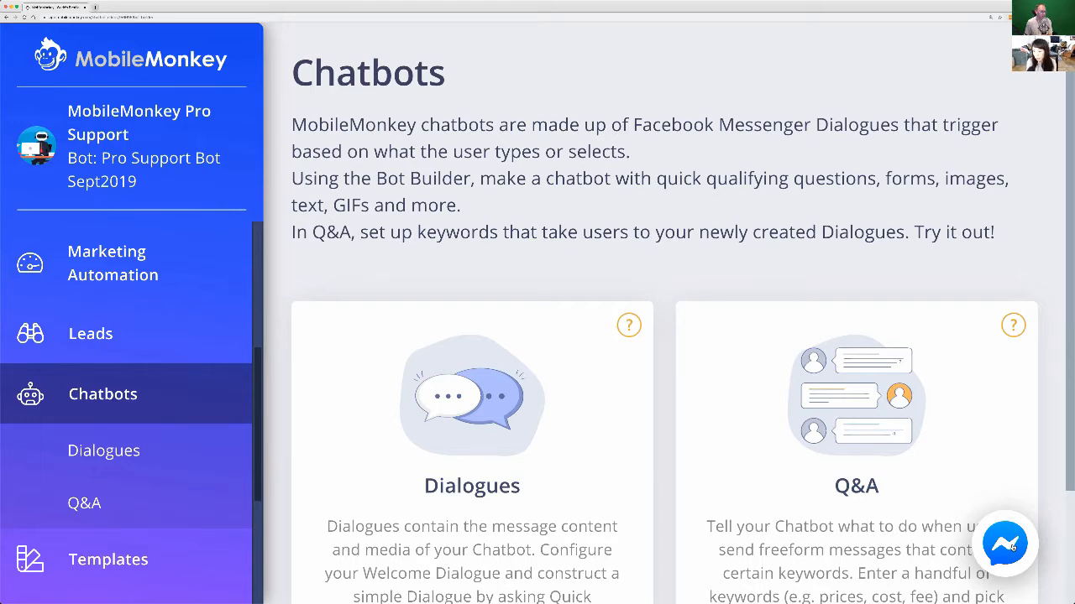
Start a Messenger chat with the bot under the signed-in account, send "how to set up an faq", and close the chat.
{"action": "left_click", "coordinate": [1013, 547]}
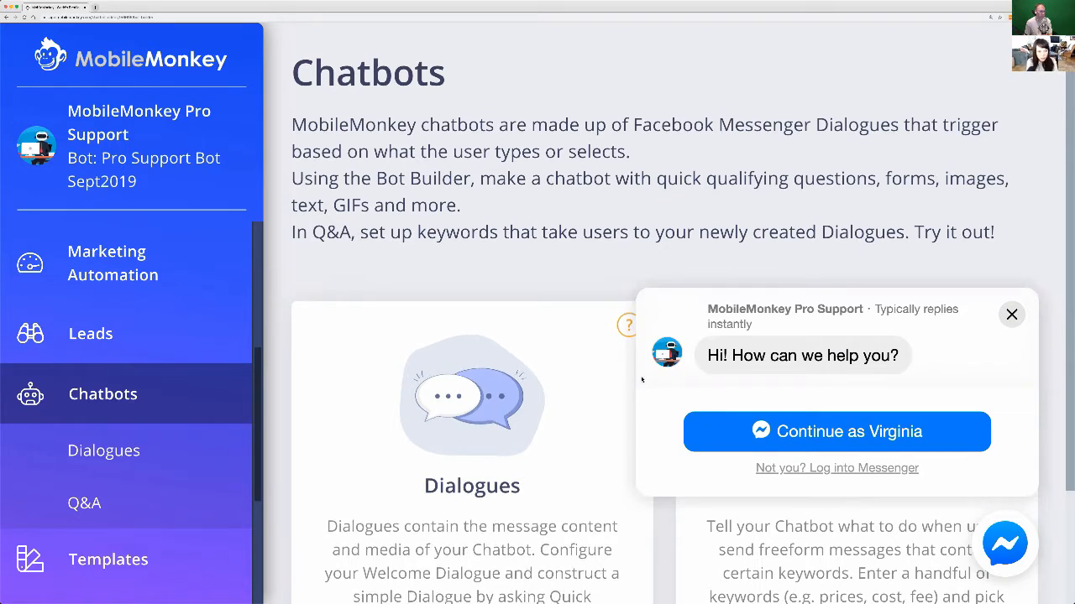
{"action": "left_click", "coordinate": [891, 434]}
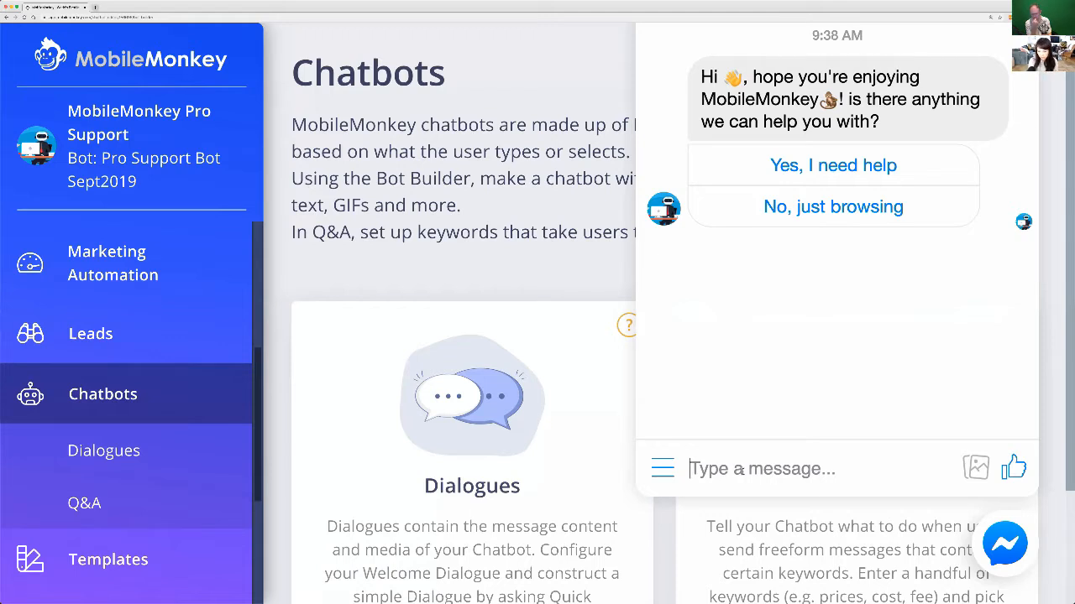
{"action": "type", "text": "how to set"}
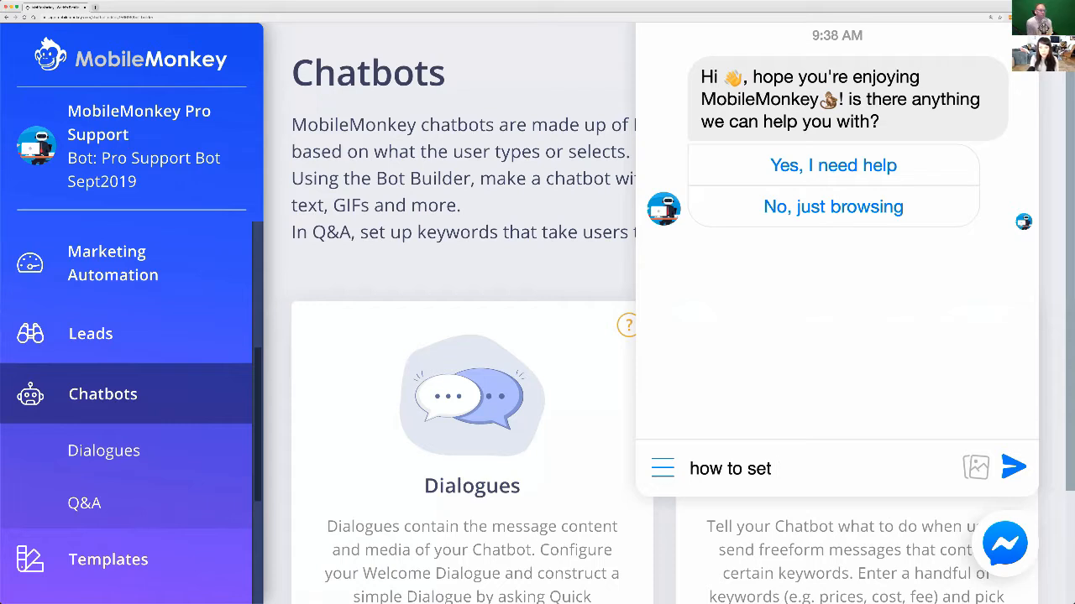
{"action": "type", "text": " up an faq"}
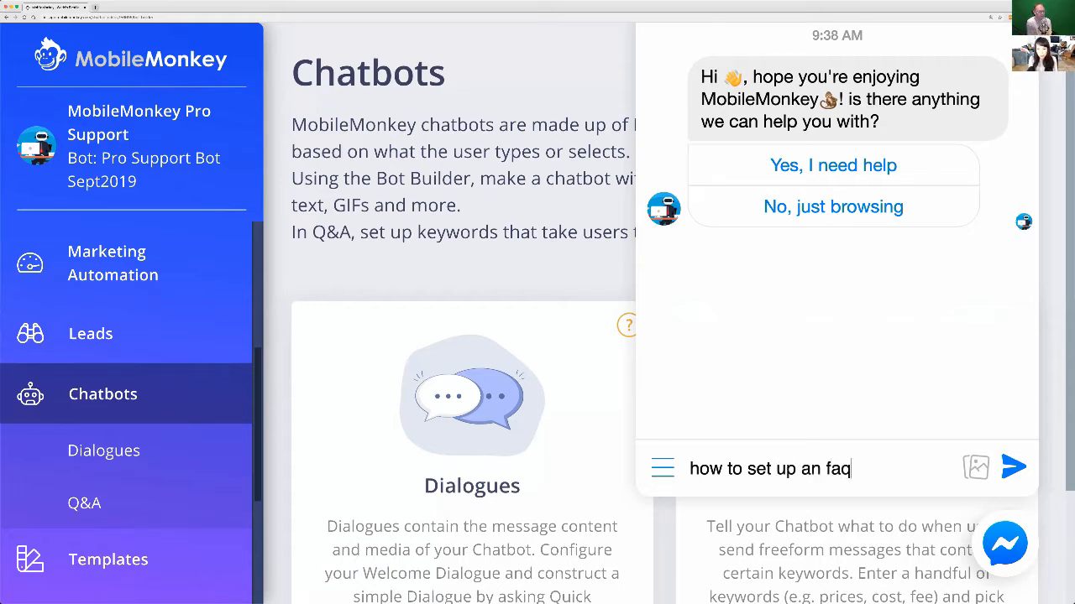
{"action": "key", "text": "Return"}
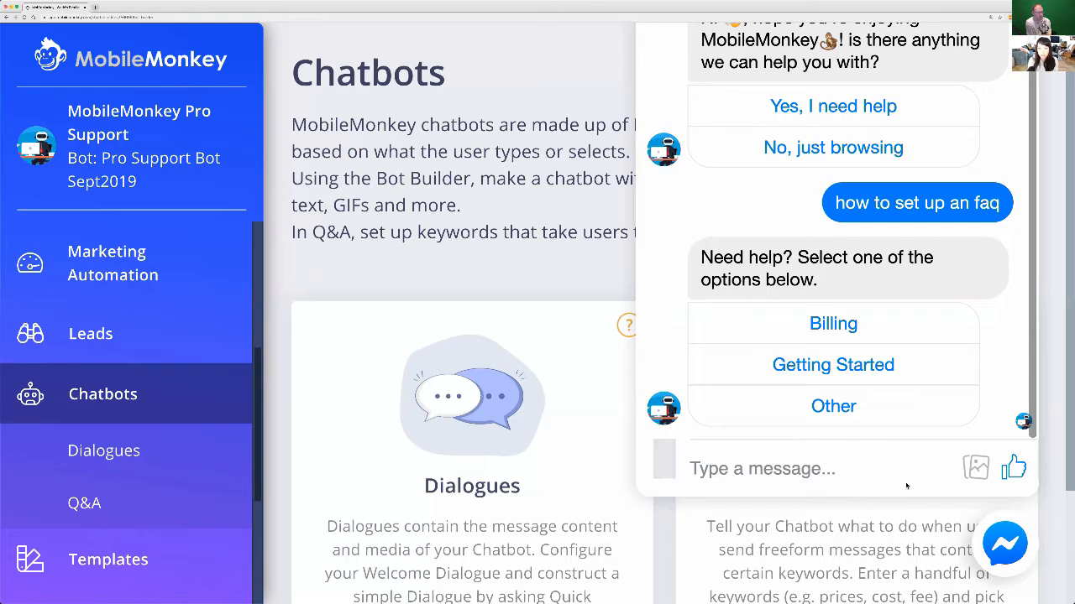
{"action": "left_click", "coordinate": [1001, 547]}
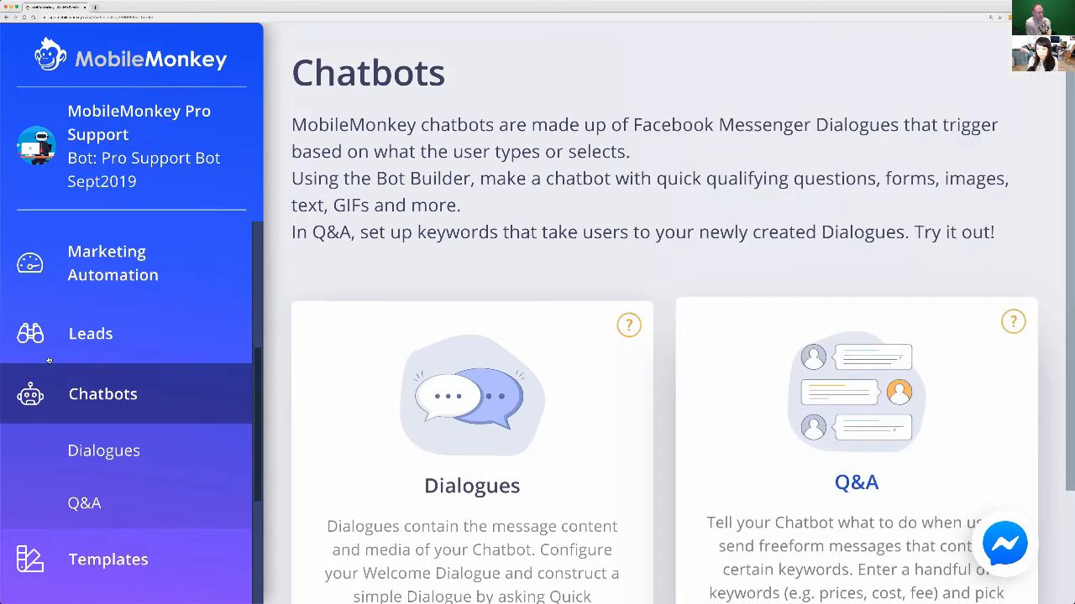
Open the chatbot's Q&A section and review the existing keyword triggers and the text reply of the billing entry.
{"action": "left_click", "coordinate": [832, 474]}
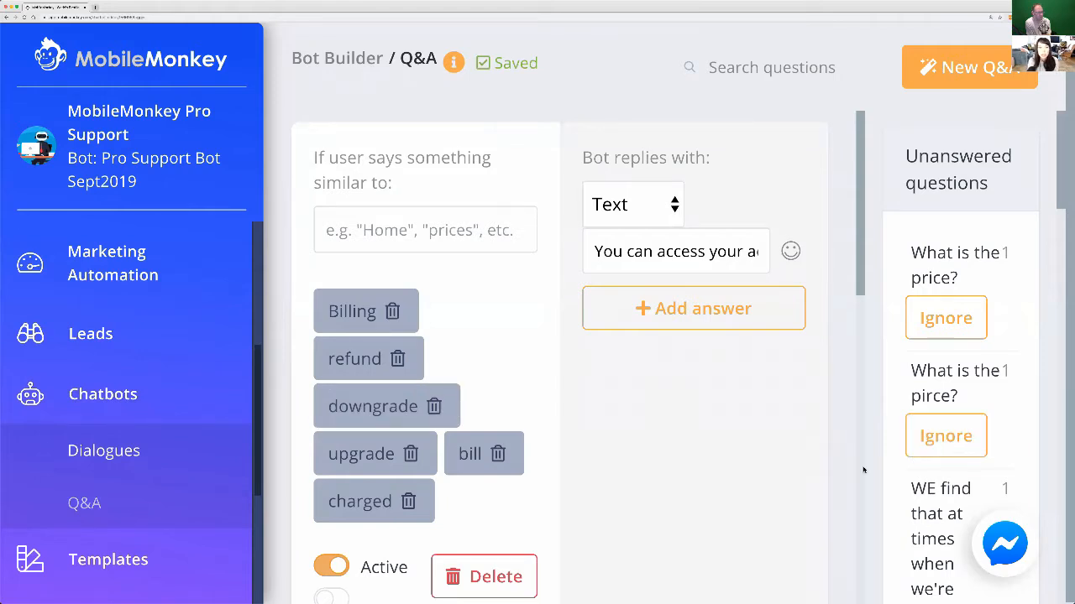
{"action": "scroll", "coordinate": [597, 484], "scroll_direction": "down", "scroll_amount": 1}
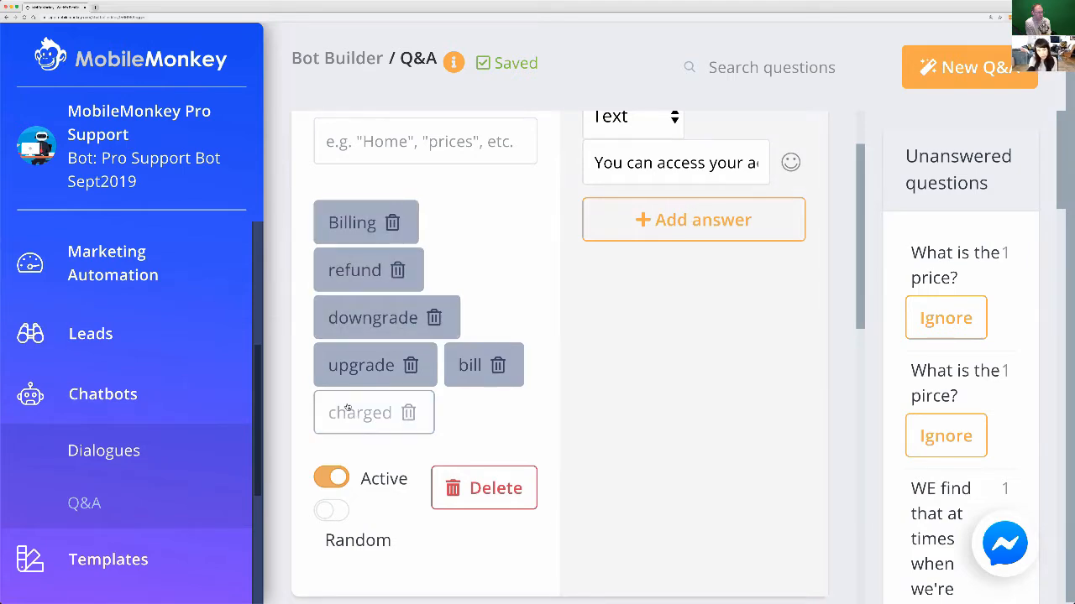
{"action": "scroll", "coordinate": [348, 408], "scroll_direction": "down", "scroll_amount": 2}
{"action": "scroll", "coordinate": [658, 283], "scroll_direction": "down", "scroll_amount": 3}
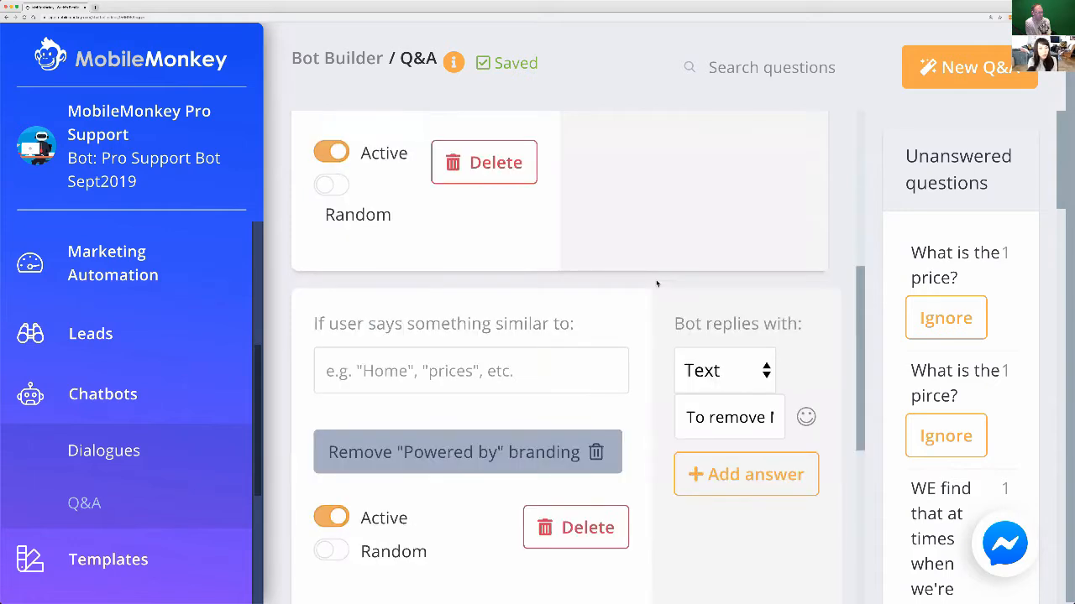
{"action": "scroll", "coordinate": [658, 283], "scroll_direction": "up", "scroll_amount": 5}
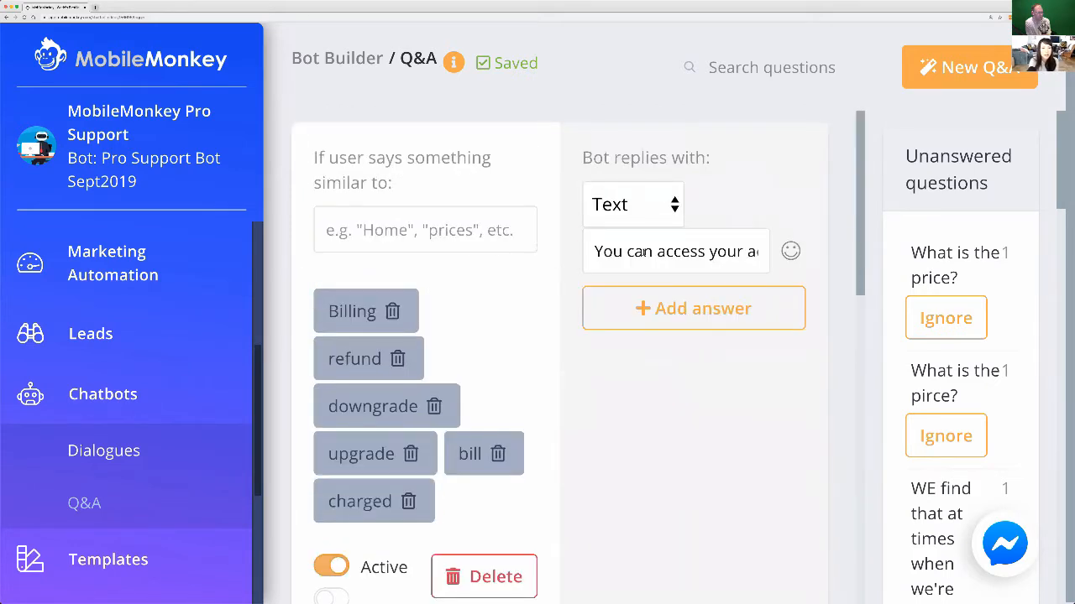
{"action": "triple_click", "coordinate": [643, 252]}
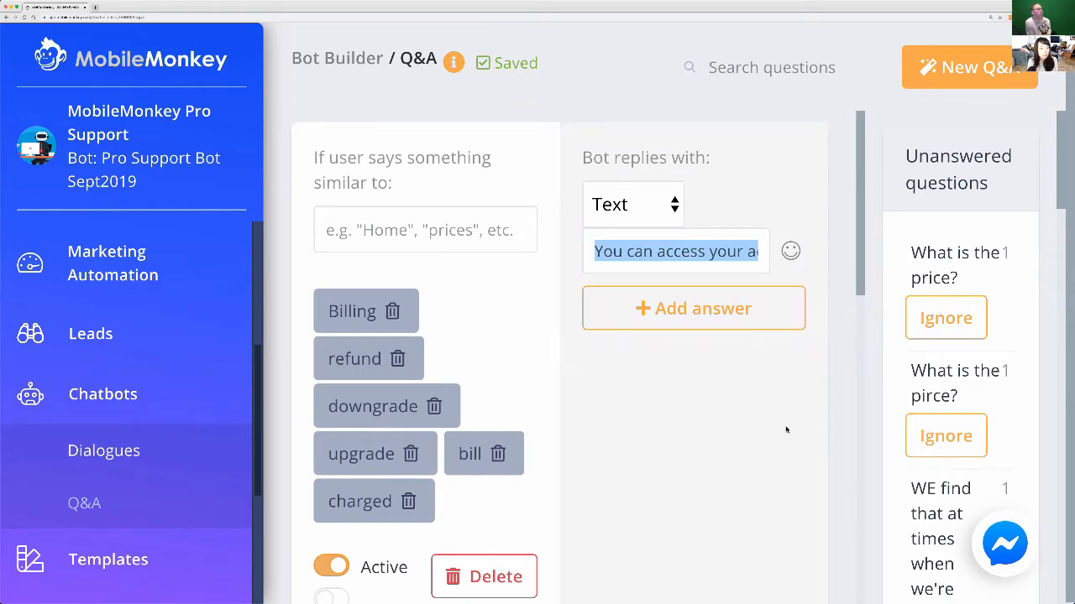
{"action": "left_click", "coordinate": [988, 296]}
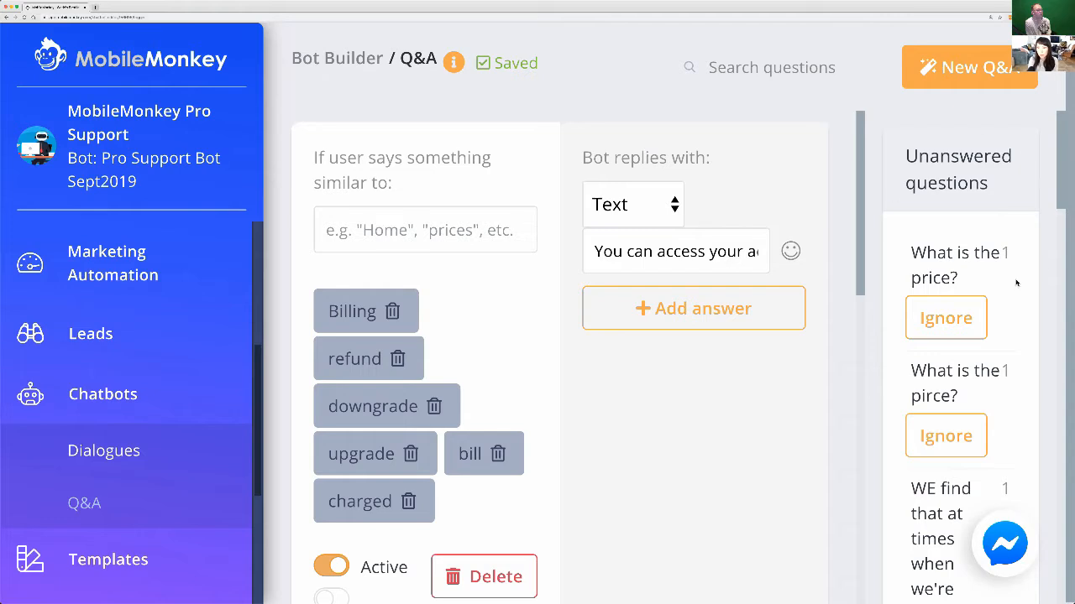
Look through the whole list of unanswered questions.
{"action": "scroll", "coordinate": [1041, 269], "scroll_direction": "down", "scroll_amount": 1}
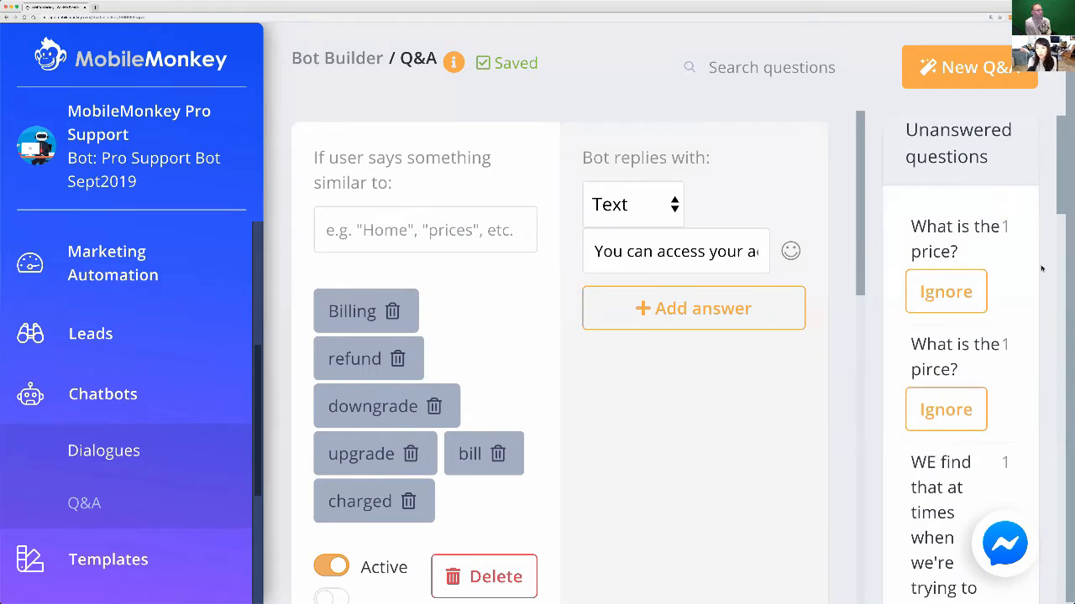
{"action": "scroll", "coordinate": [1041, 268], "scroll_direction": "down", "scroll_amount": 10}
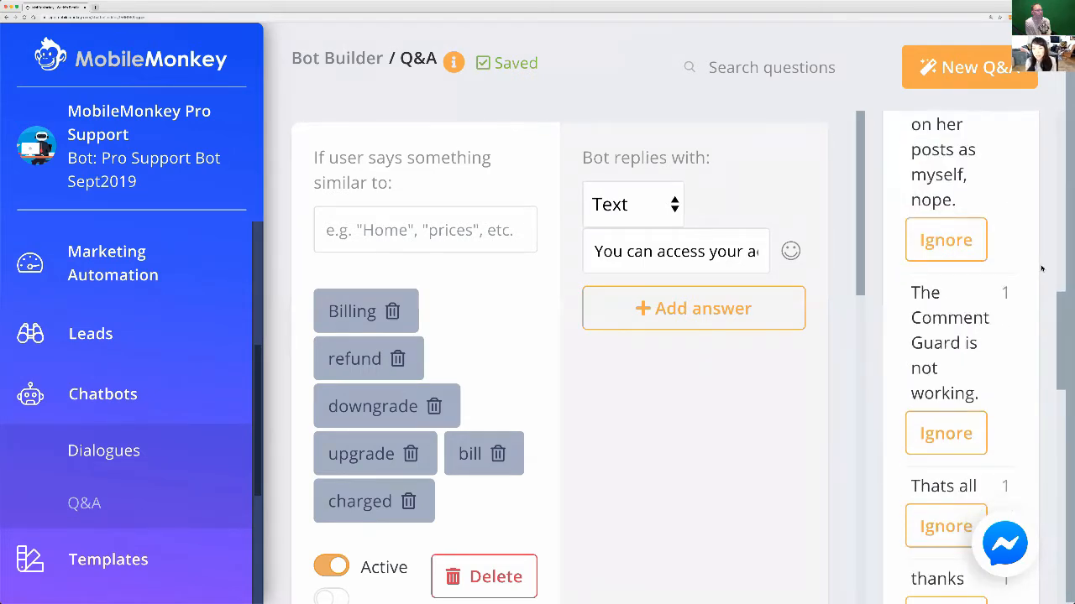
{"action": "scroll", "coordinate": [1041, 269], "scroll_direction": "down", "scroll_amount": 5}
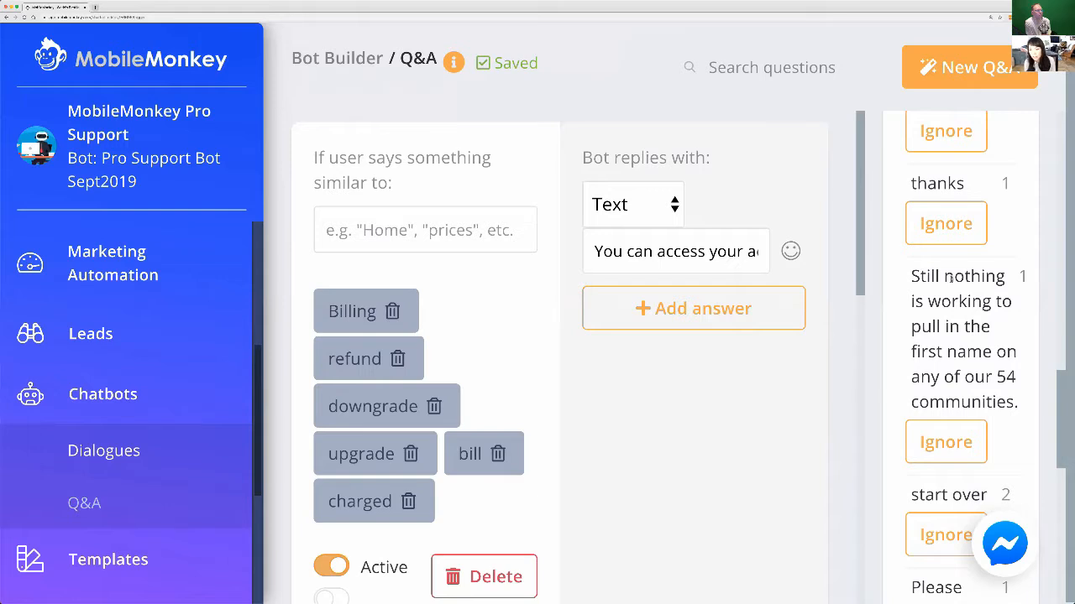
{"action": "scroll", "coordinate": [951, 283], "scroll_direction": "down", "scroll_amount": 5}
{"action": "scroll", "coordinate": [951, 282], "scroll_direction": "down", "scroll_amount": 4}
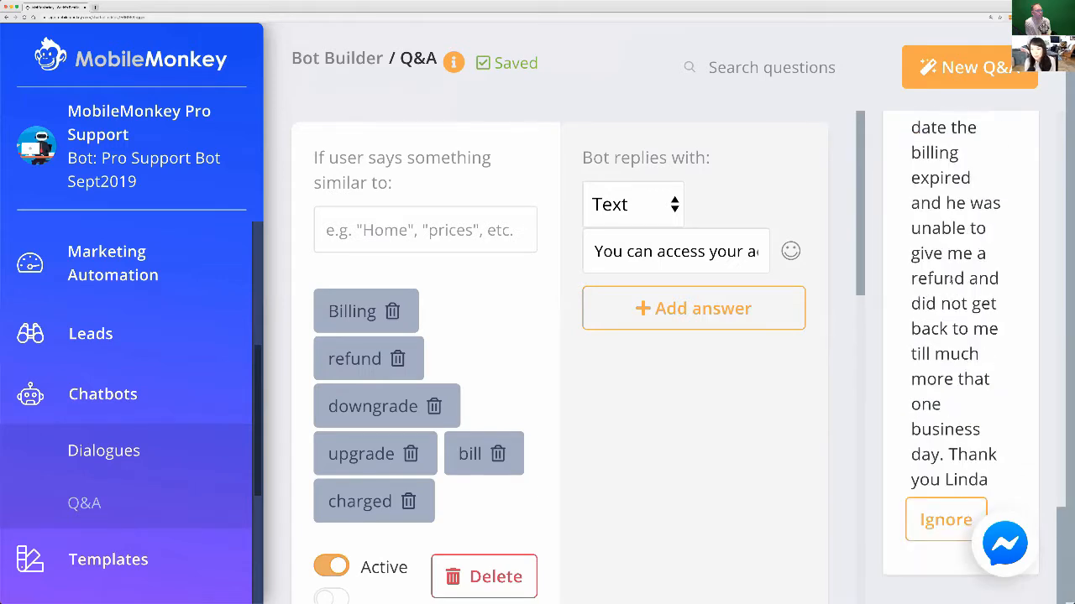
{"action": "scroll", "coordinate": [951, 281], "scroll_direction": "up", "scroll_amount": 2}
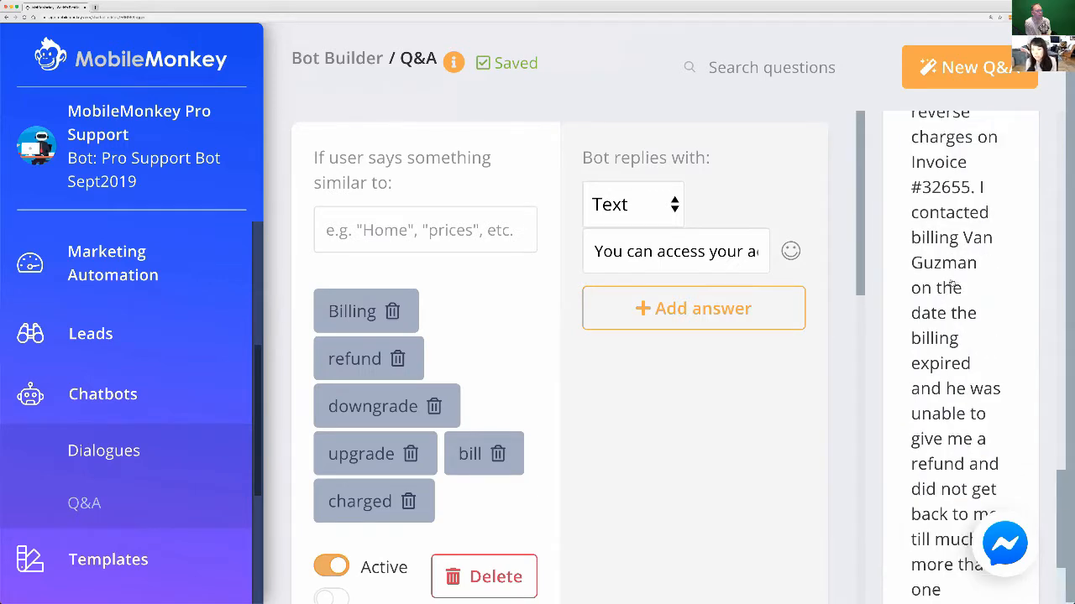
{"action": "scroll", "coordinate": [951, 281], "scroll_direction": "up", "scroll_amount": 10}
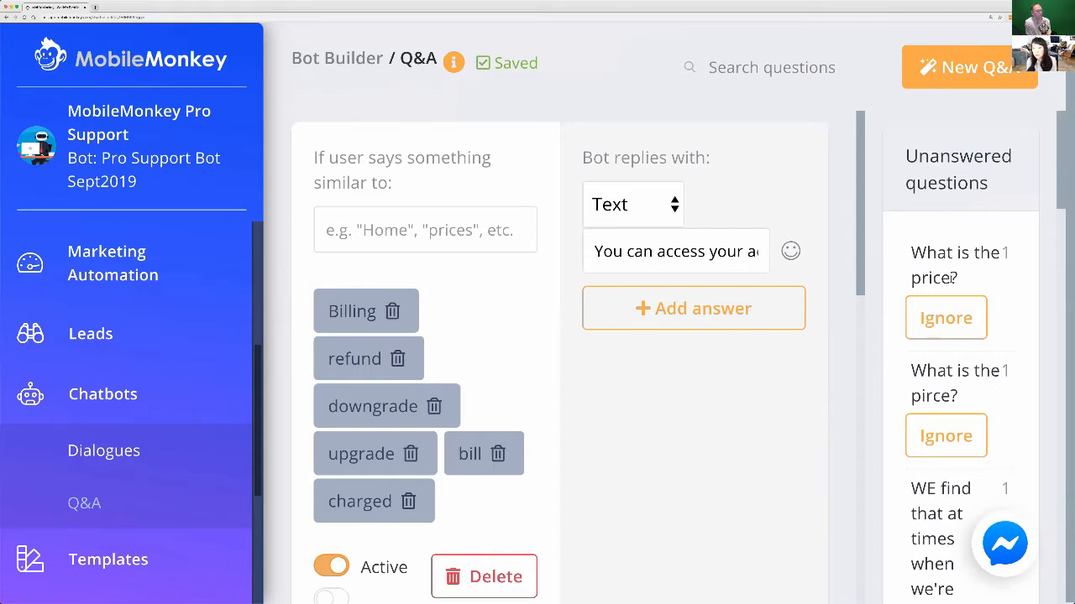
Create a new Q&A entry triggered by the keyword "faq".
{"action": "left_click", "coordinate": [959, 66]}
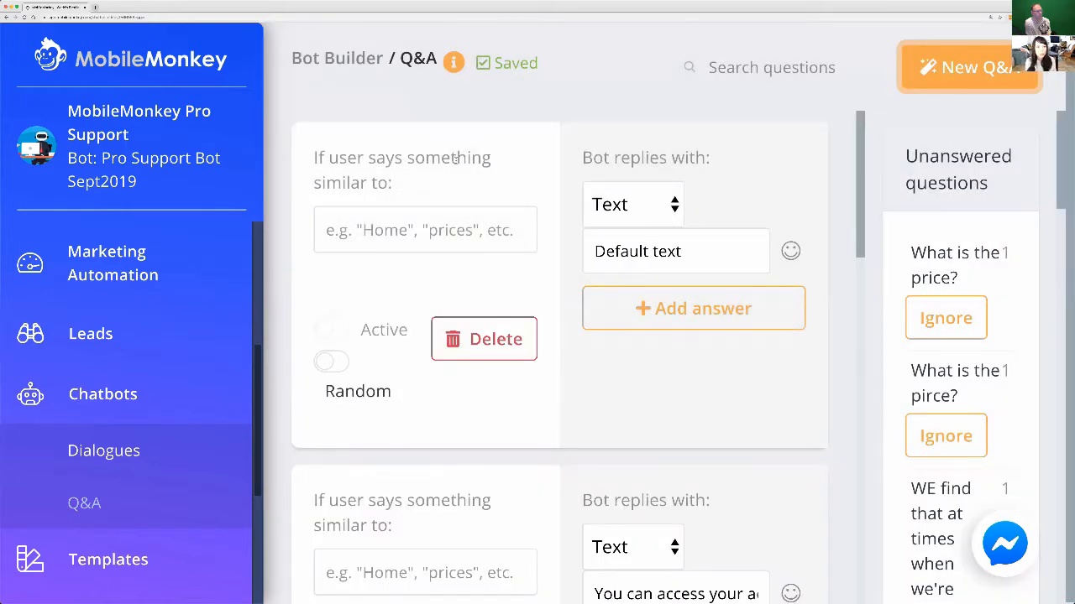
{"action": "left_click", "coordinate": [342, 235]}
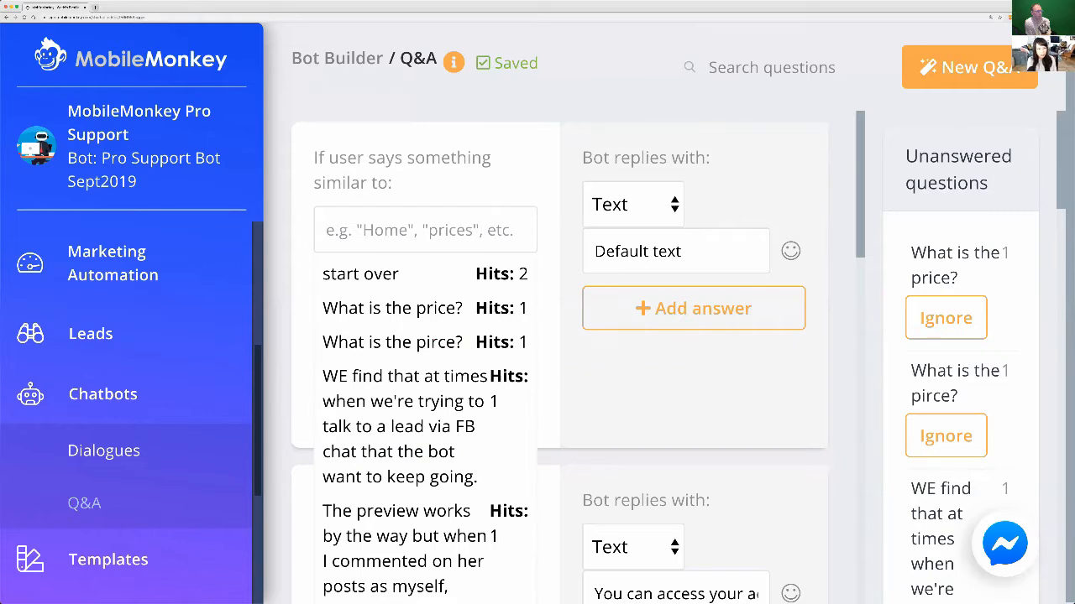
{"action": "type", "text": "faq"}
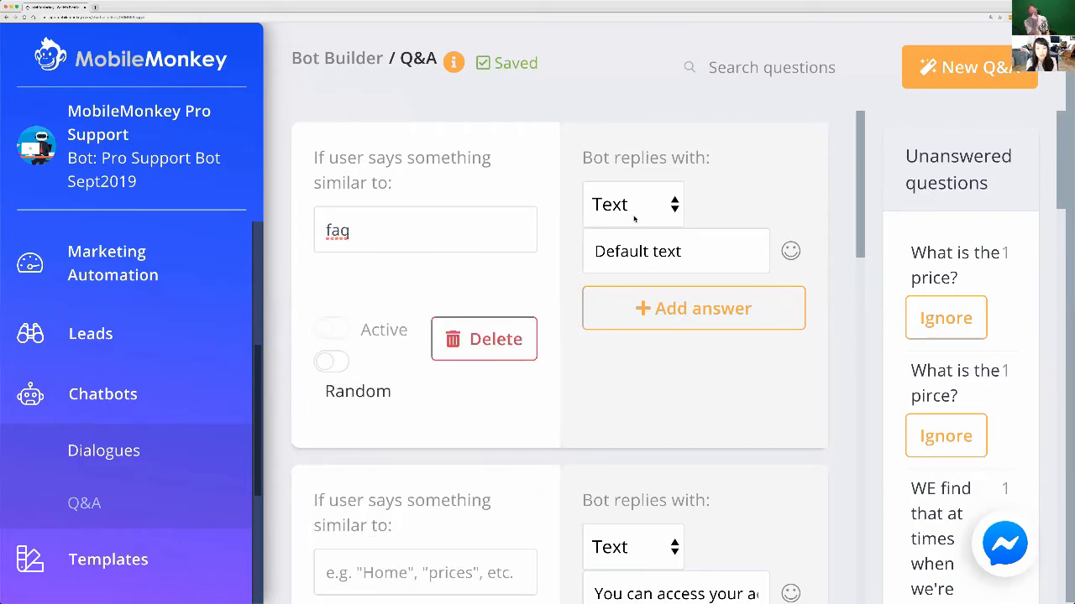
Replace the faq entry's default reply with "To set up FAQs in your MobileMonkey bot, refer to mobilemonkey.com/help".
{"action": "left_click", "coordinate": [626, 253]}
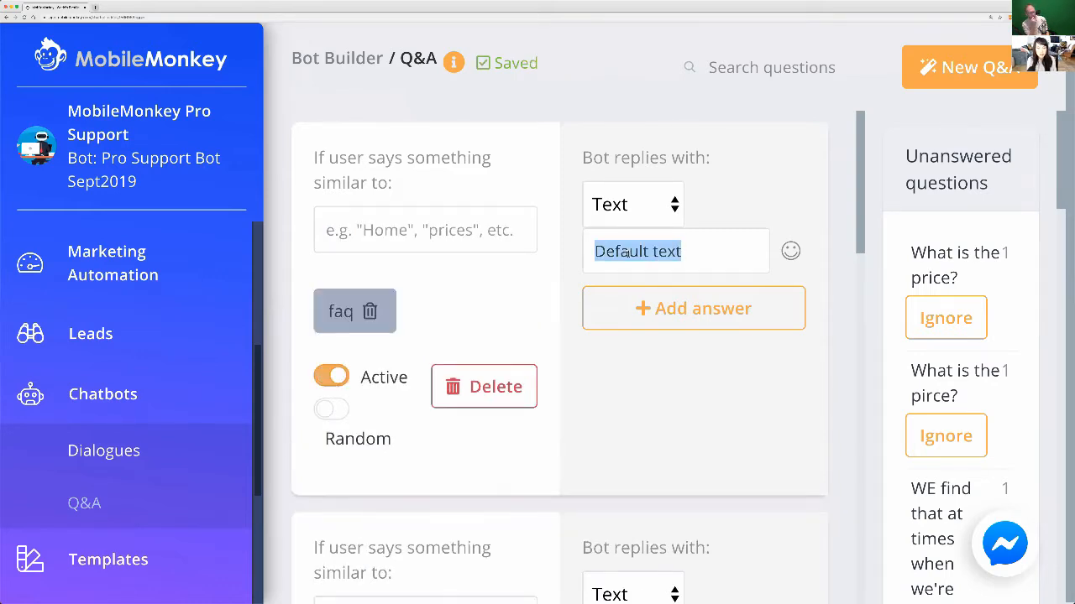
{"action": "type", "text": "To s"}
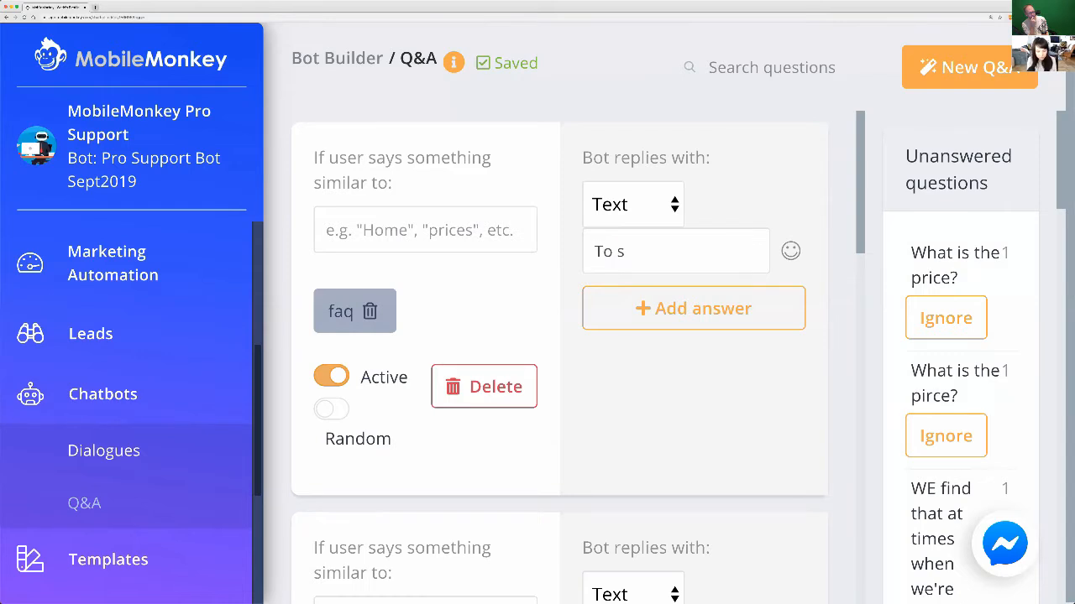
{"action": "type", "text": "et up FAQs"}
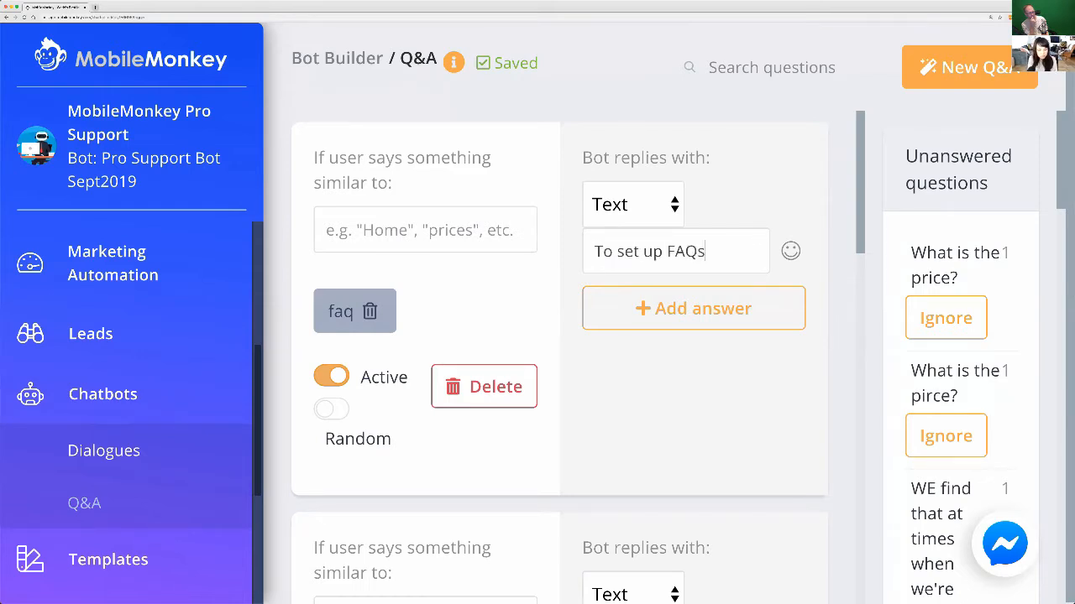
{"action": "type", "text": " in your MobileM"}
{"action": "type", "text": "onkey bot, rea"}
{"action": "type", "text": "d"}
{"action": "key", "text": "BackSpace"}
{"action": "key", "text": "BackSpace"}
{"action": "key", "text": "BackSpace"}
{"action": "key", "text": "BackSpace"}
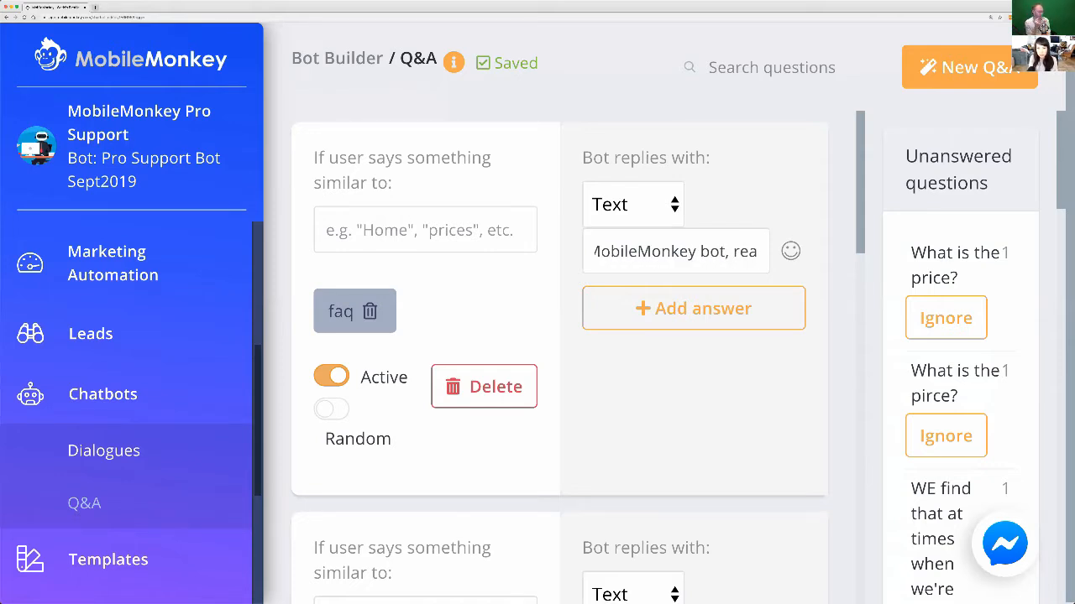
{"action": "type", "text": "refer"}
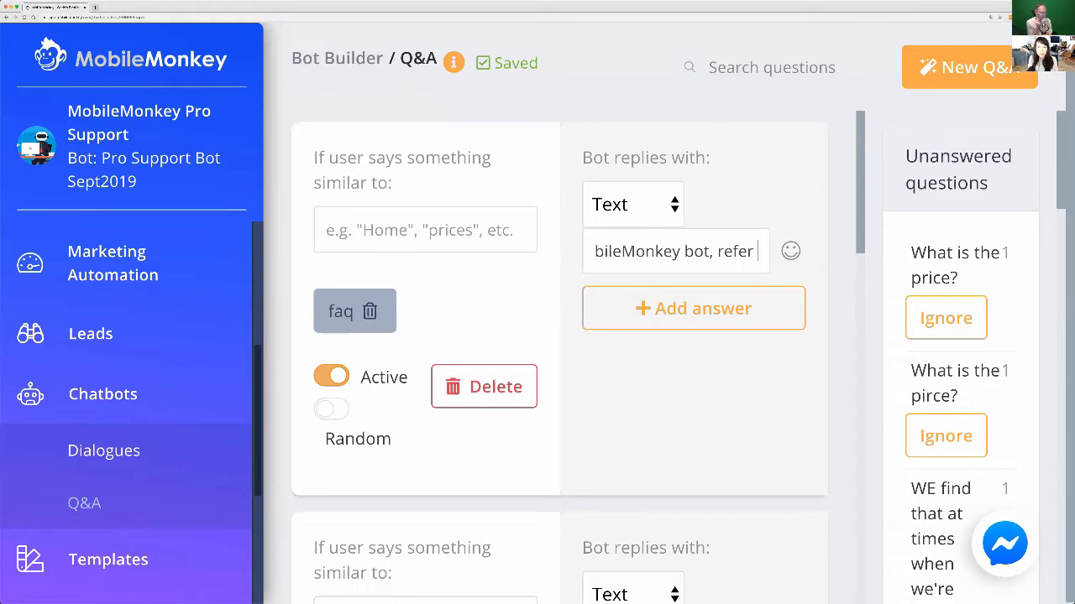
{"action": "type", "text": " to m"}
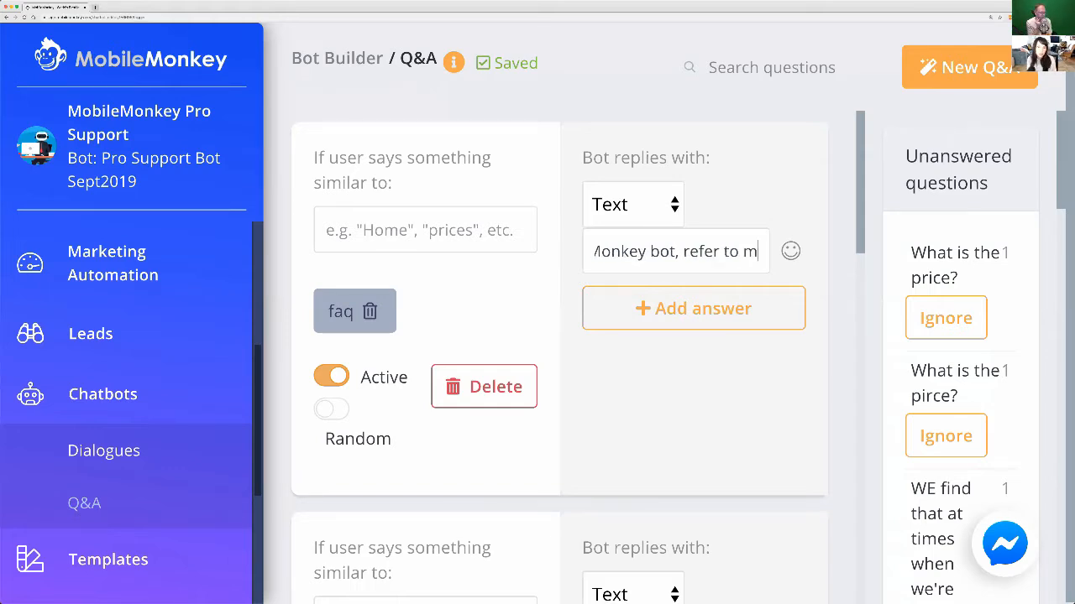
{"action": "type", "text": "obilemonkey.com"}
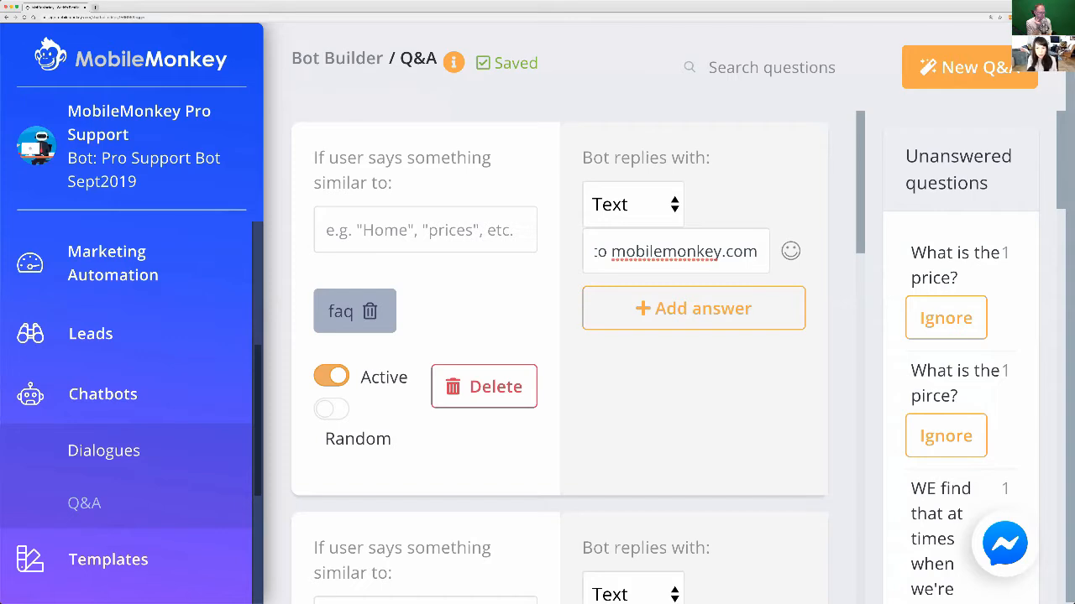
{"action": "type", "text": "/help"}
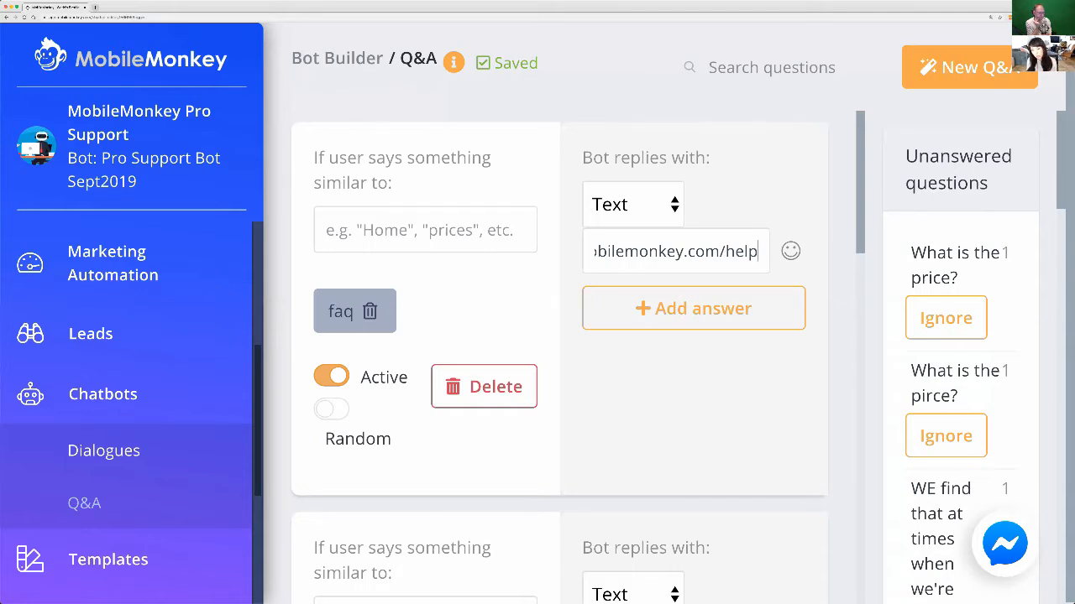
{"action": "left_click", "coordinate": [657, 401]}
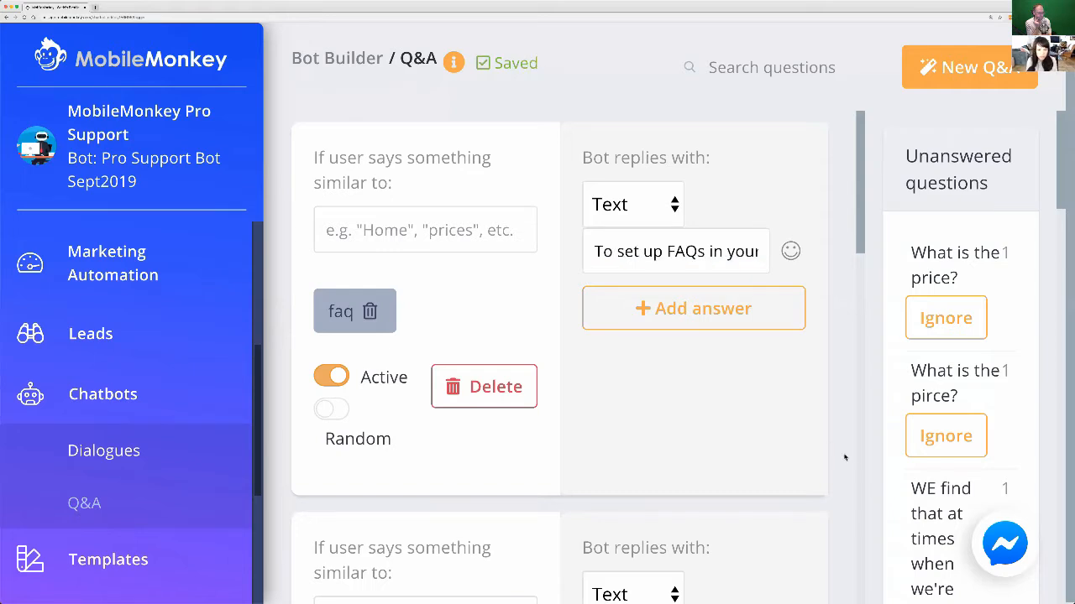
Test the new Q&A entry by sending "set up faq" in the Messenger chat, and close the chat after the reply.
{"action": "left_click", "coordinate": [999, 546]}
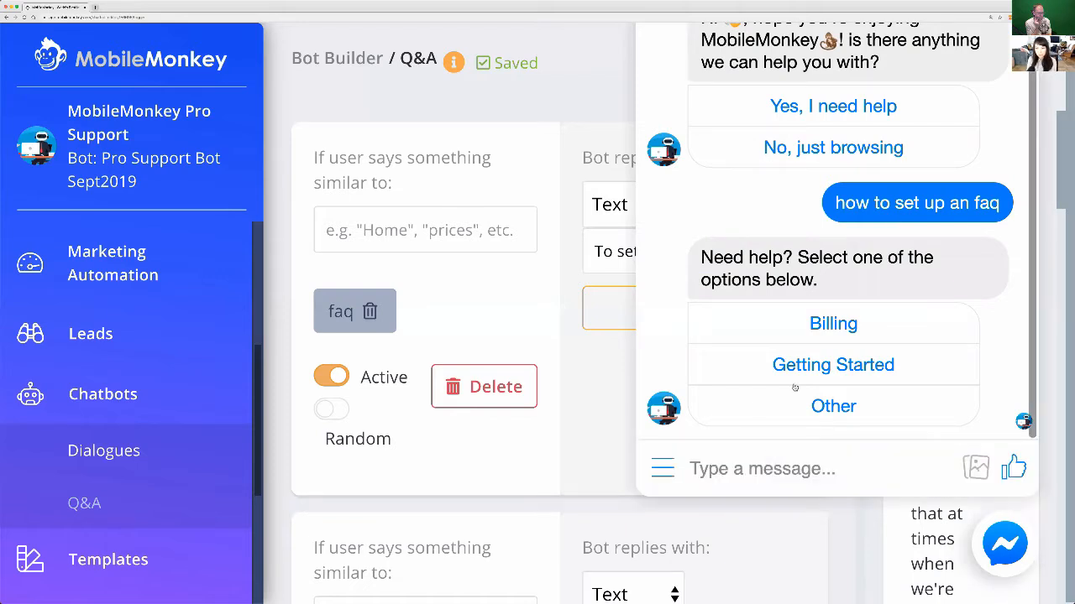
{"action": "left_click", "coordinate": [762, 469]}
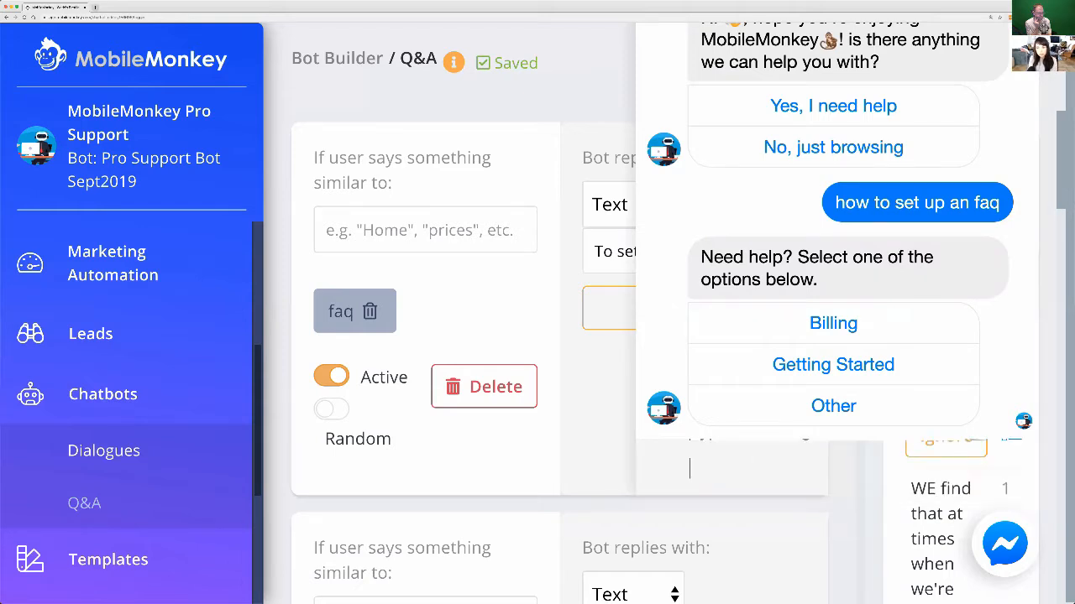
{"action": "type", "text": "set up faq"}
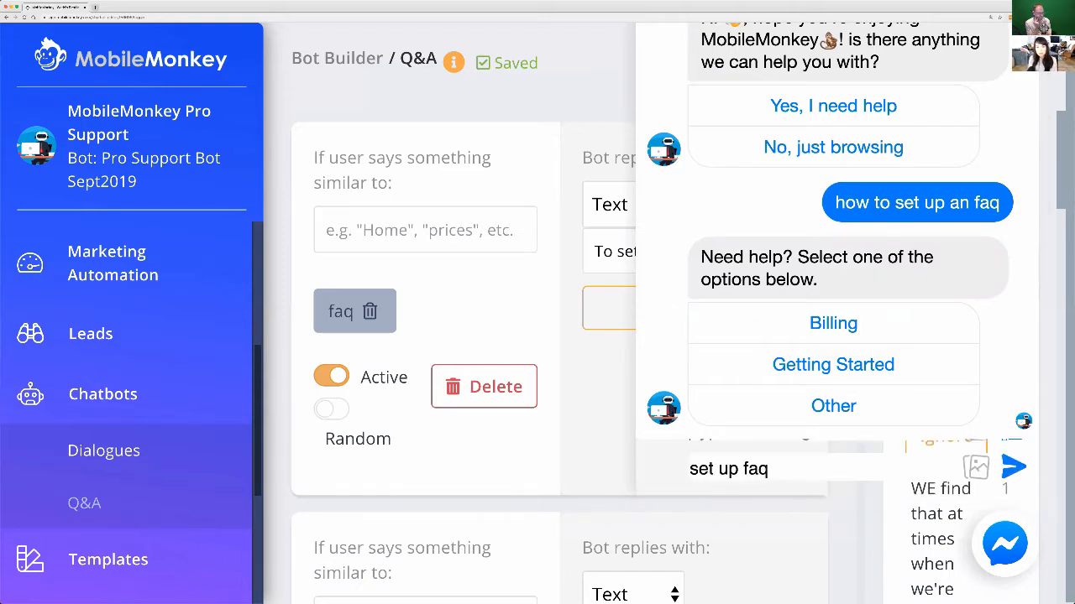
{"action": "key", "text": "Return"}
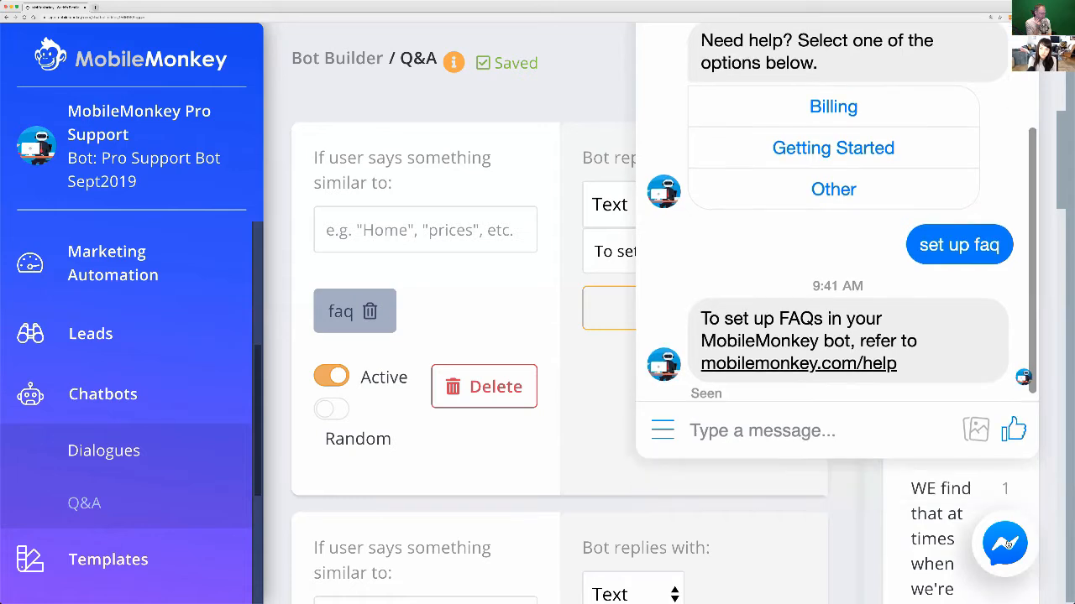
{"action": "left_click", "coordinate": [1007, 544]}
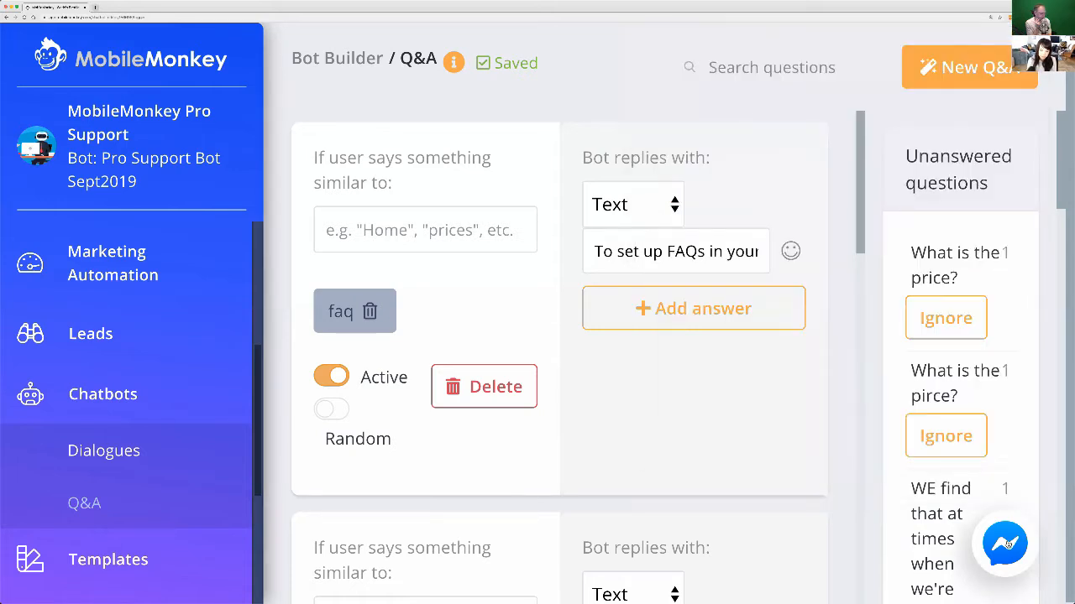